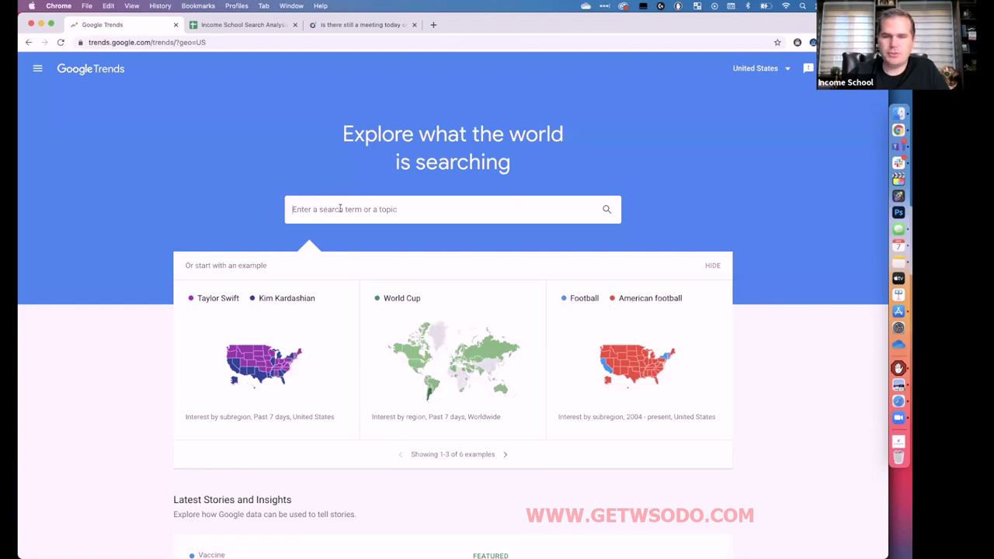
- Search for the trend of "what animals do hunters eat" and check its interest and related queries sections
text(what animals )
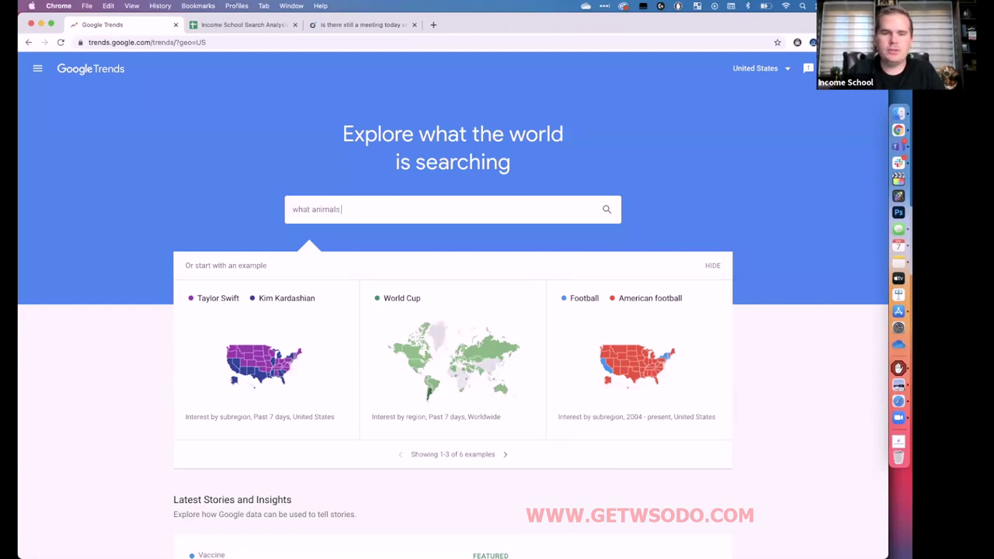
text(do hunters eat)
key(Return)
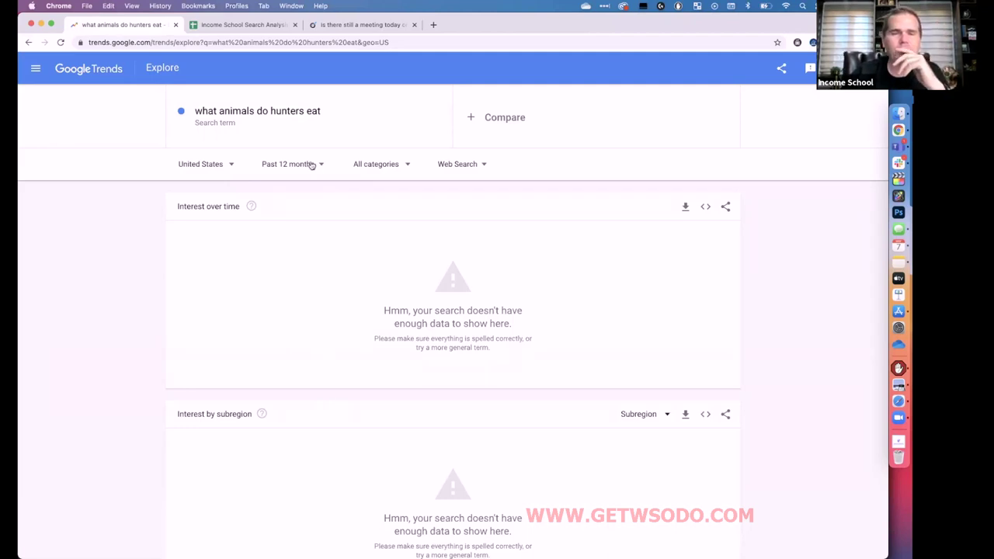
scroll(307, 402, down, 5)
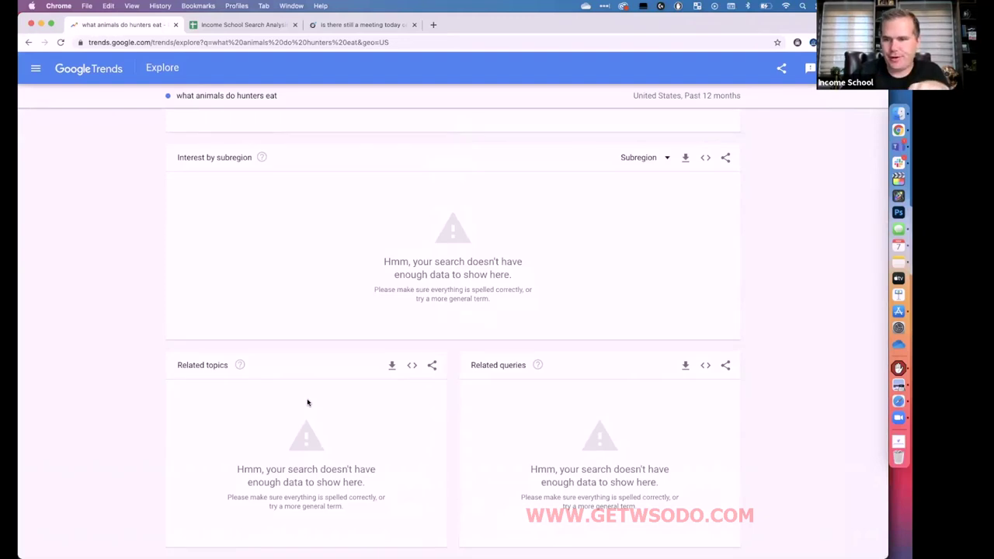
scroll(308, 402, up, 5)
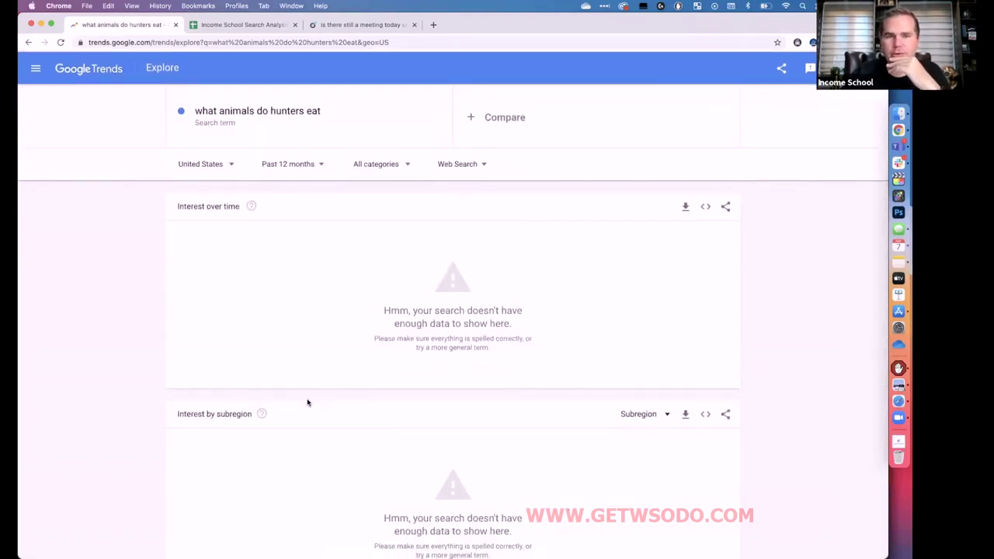
- Replace the search term with "animals that hunters eat" and check its trend results
click(321, 114)
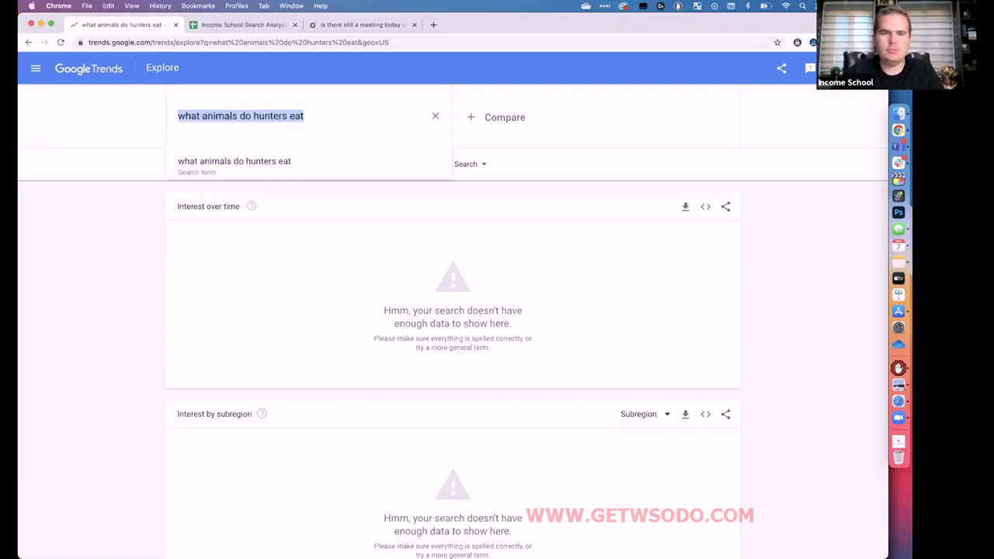
text(what animals)
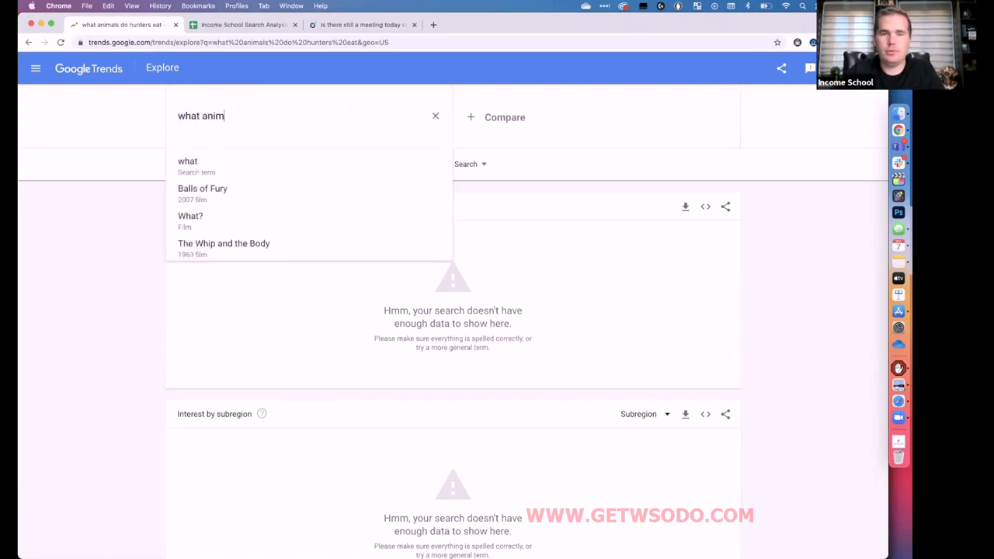
key(BackSpace)
key(BackSpace)
key(BackSpace)
key(BackSpace)
key(BackSpace)
key(BackSpace)
key(BackSpace)
key(BackSpace)
key(BackSpace)
key(BackSpace)
key(BackSpace)
key(BackSpace)
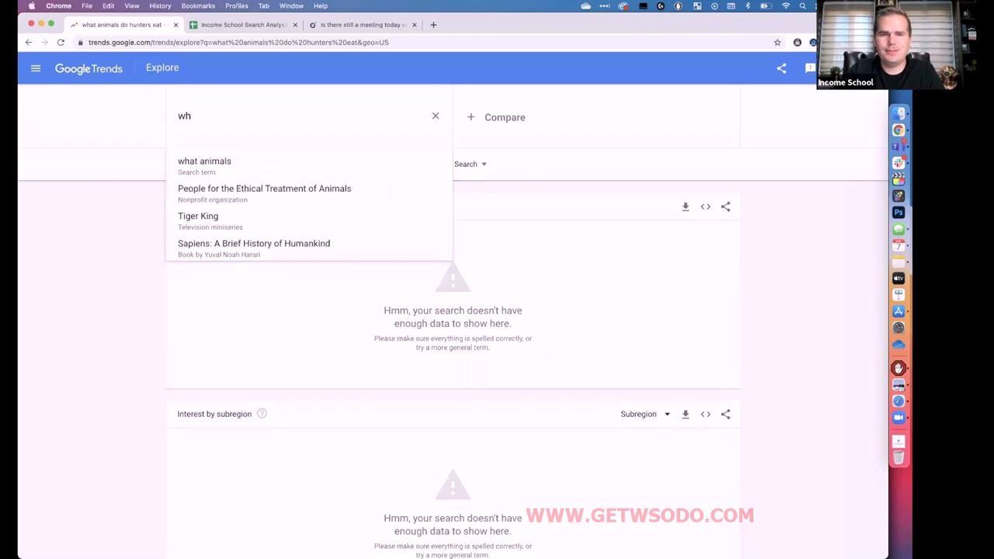
text(animals that hunters eat)
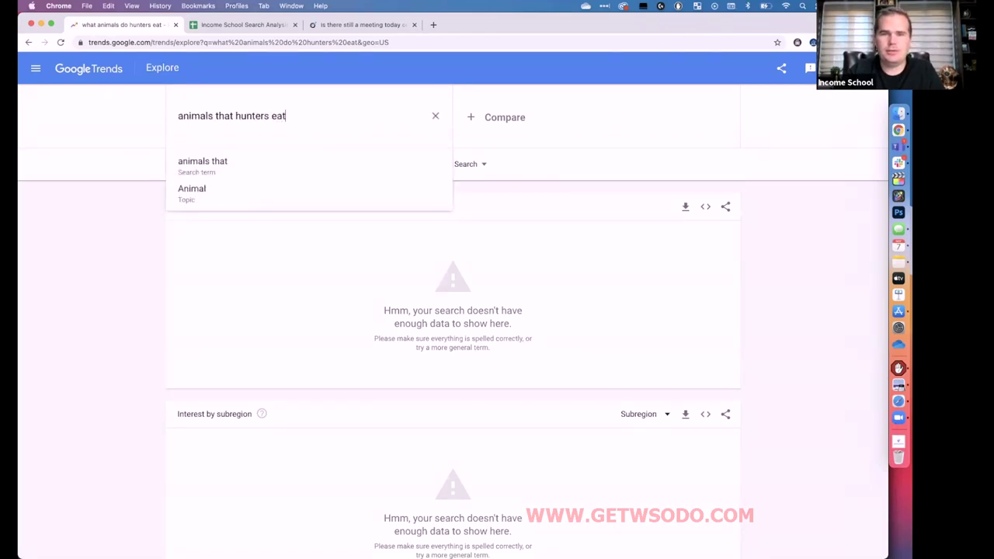
key(Return)
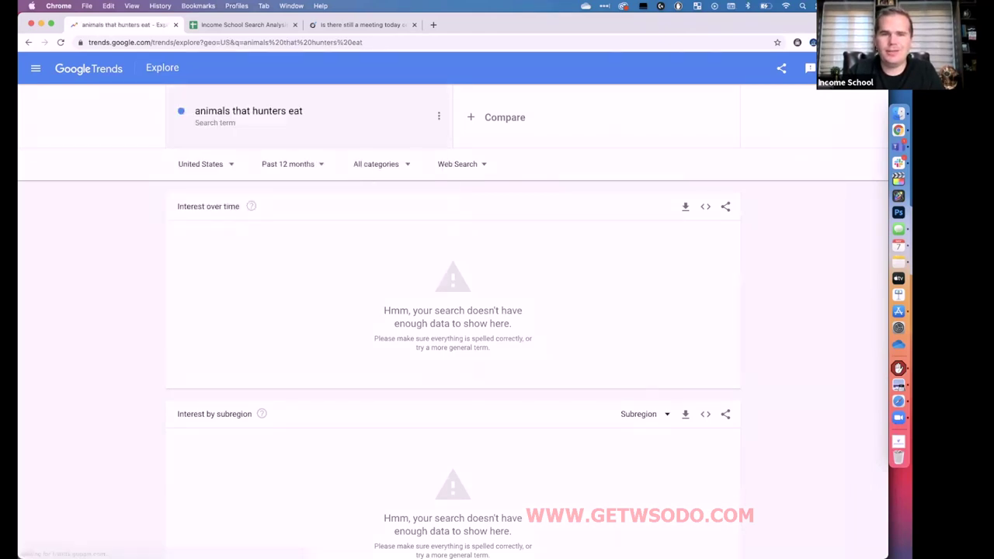
scroll(355, 329, down, 5)
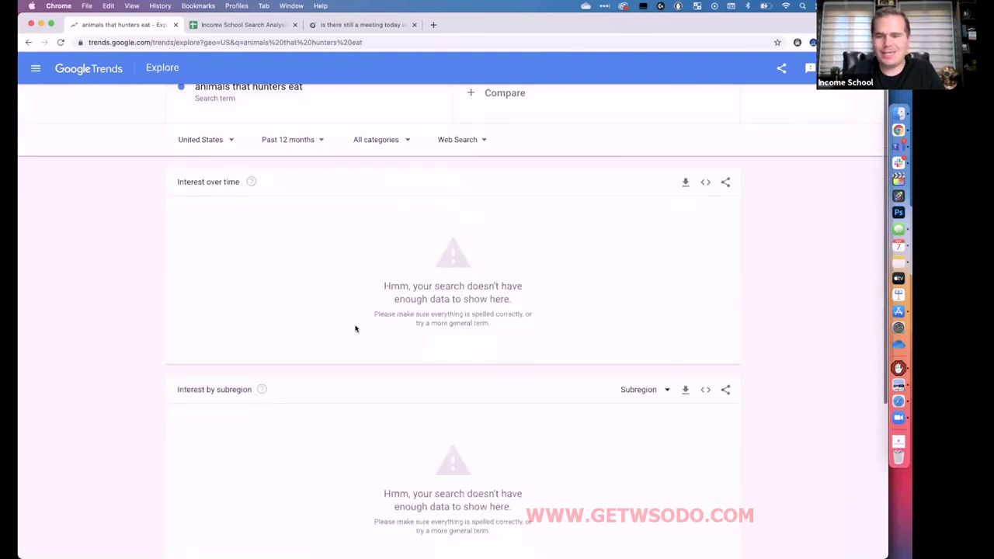
scroll(355, 328, up, 5)
- Change the search term to "animals wasted" and examine its interest over time and related topics
click(304, 111)
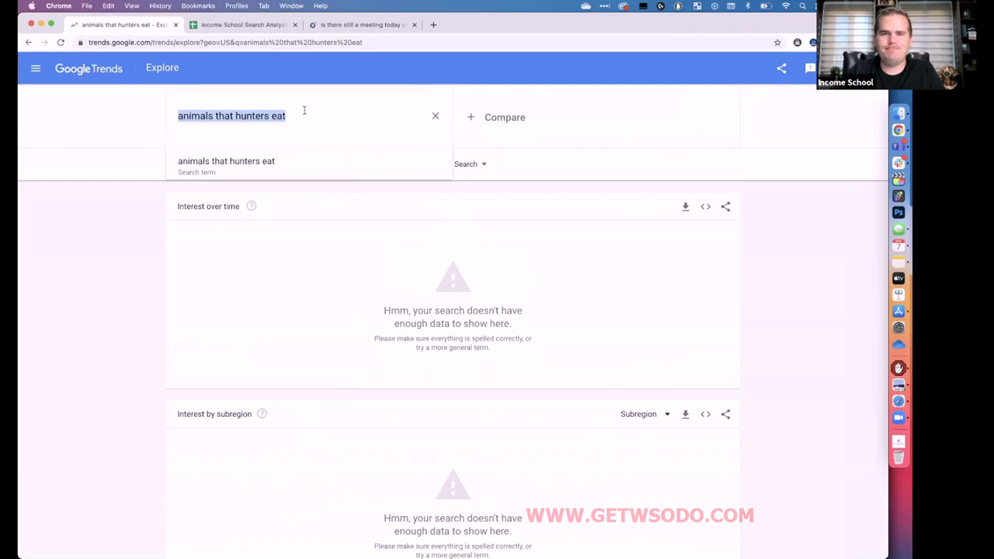
text(animals wa)
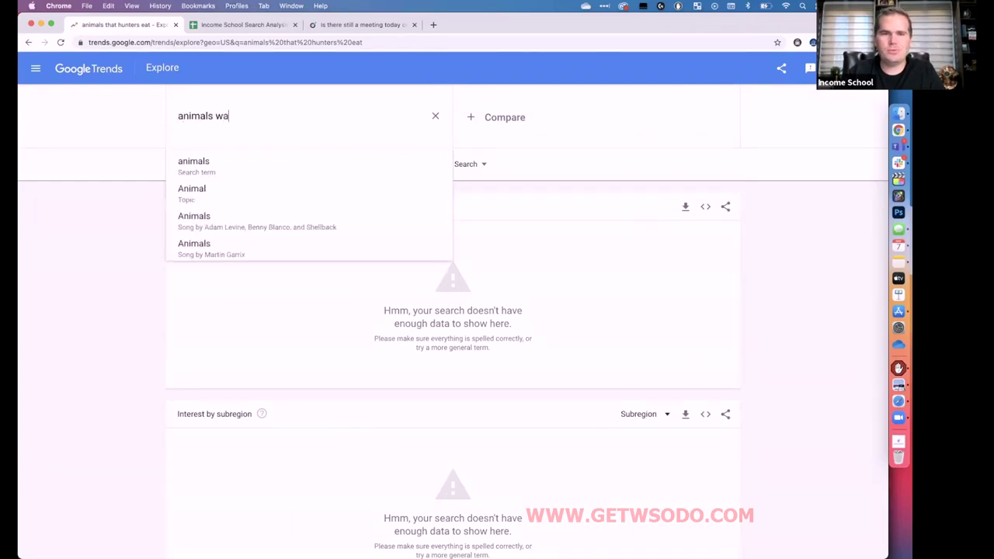
text(sted)
key(Return)
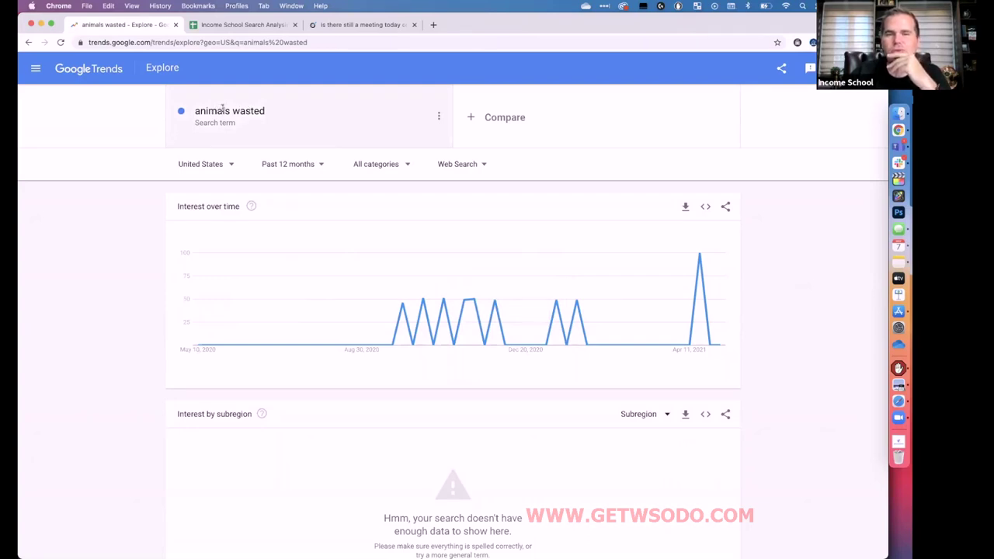
mouse_move(380, 275)
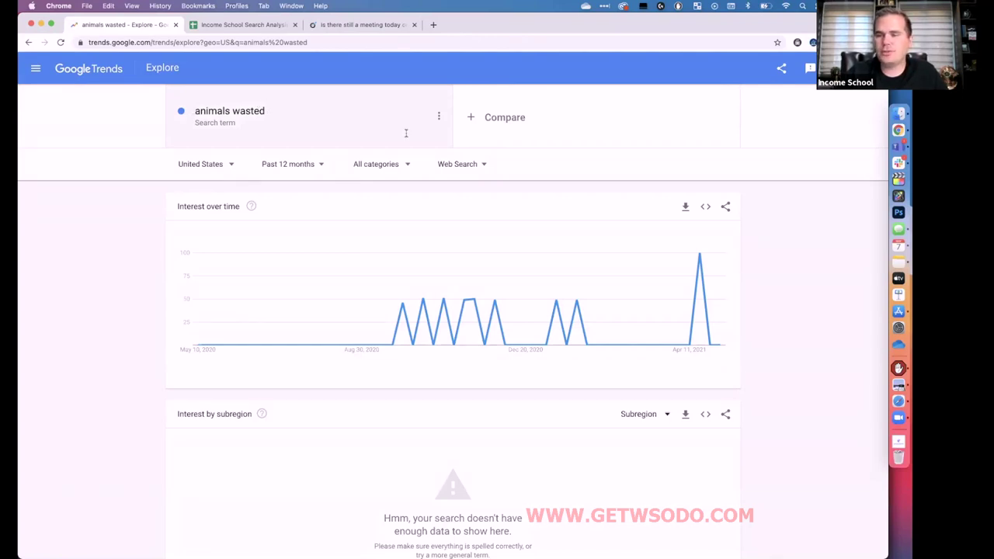
scroll(405, 133, down, 5)
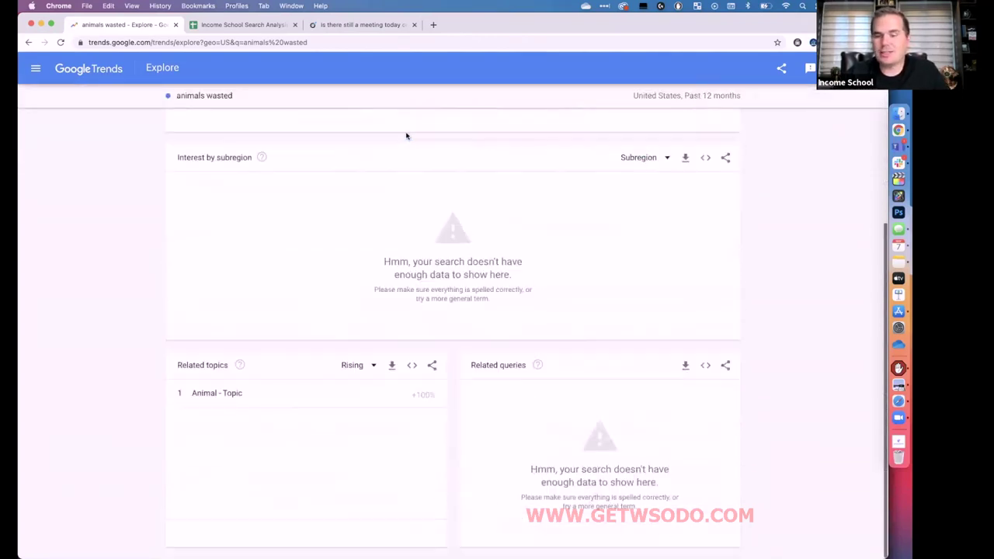
scroll(405, 136, up, 5)
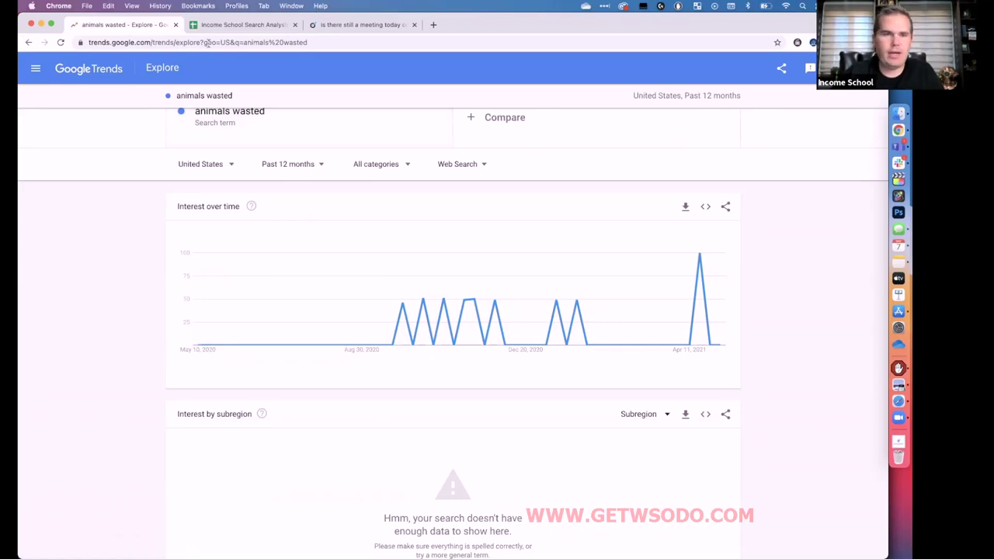
- Move the browser windows aside, close the meeting discussion thread, and open the WordPress draft about animals hunters do and don't eat
drag(729, 32, 682, 217)
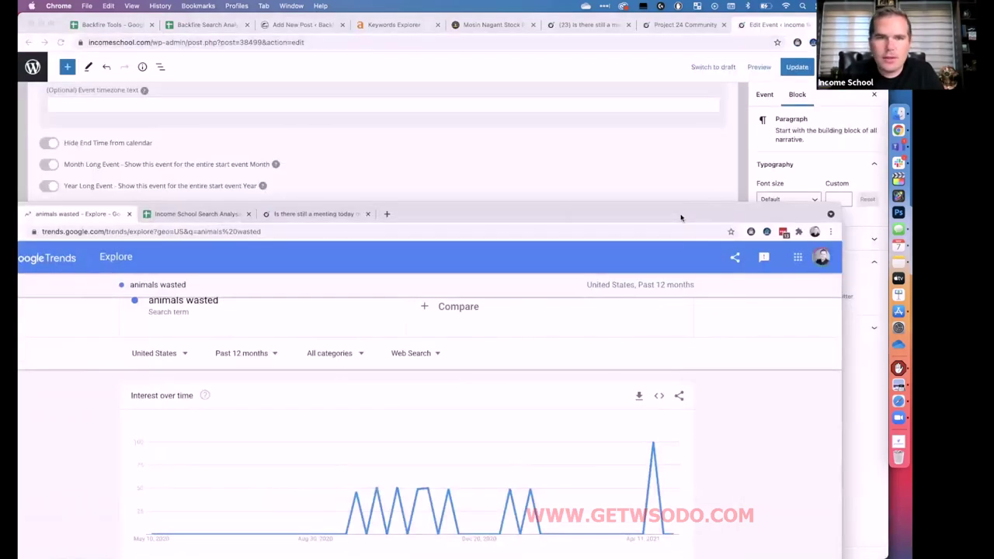
drag(732, 21, 721, 70)
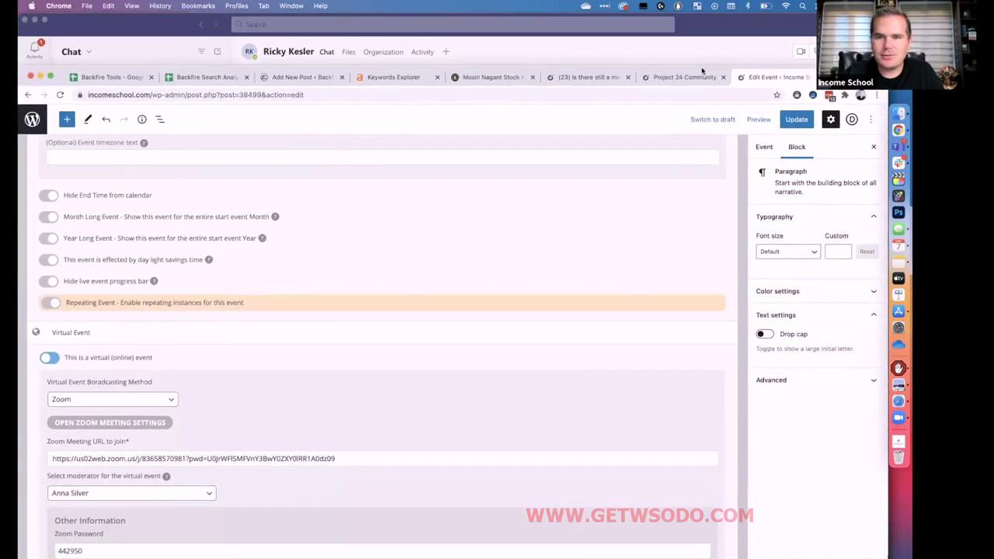
click(591, 78)
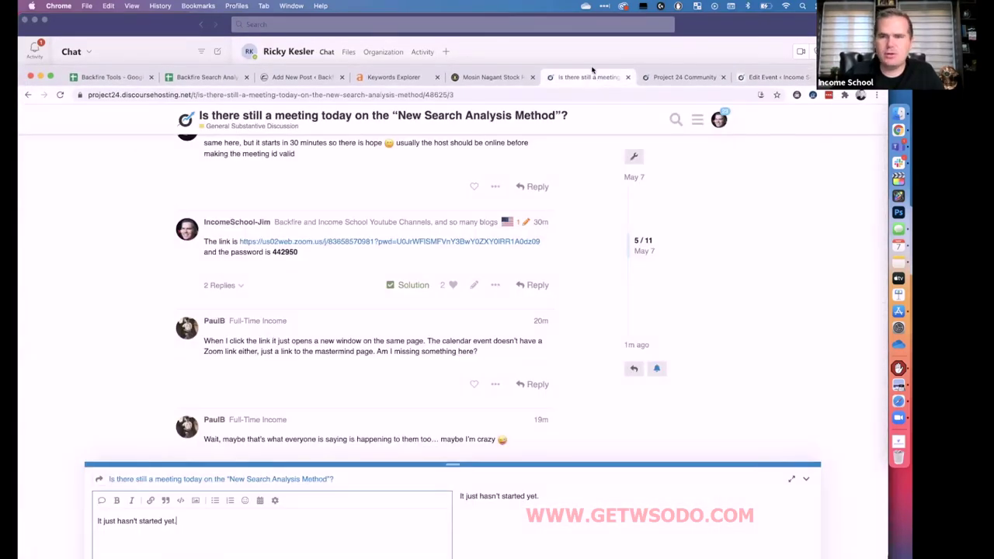
click(629, 77)
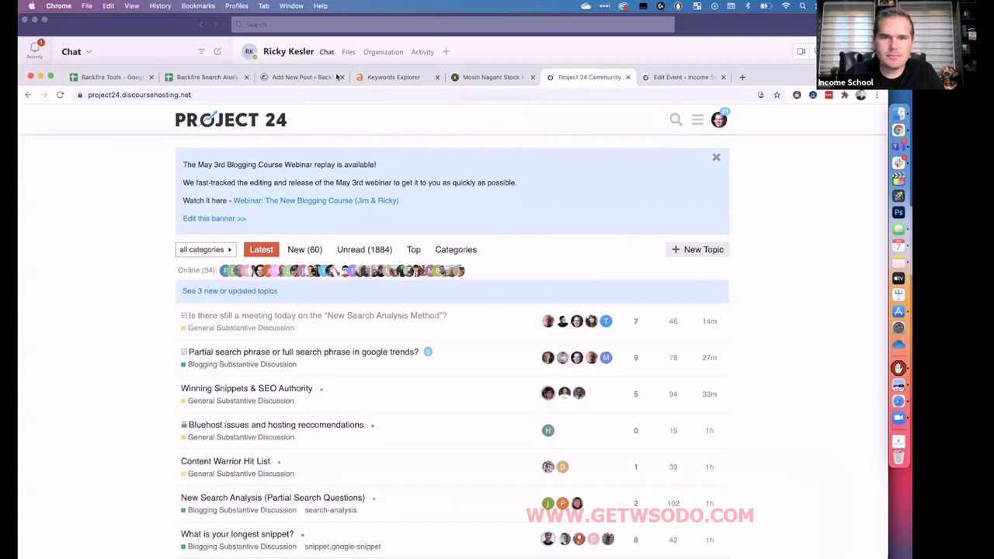
click(311, 78)
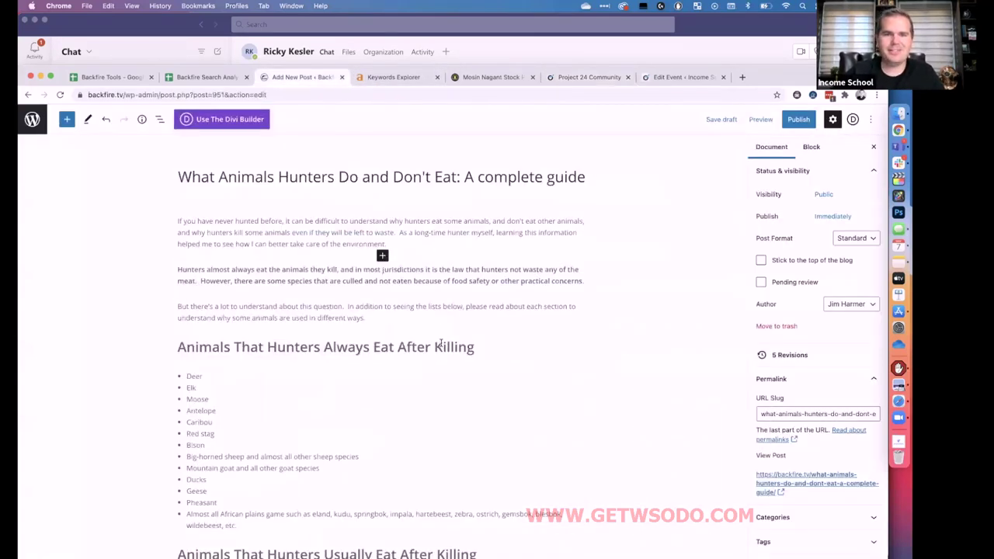
- Examine the draft post's introduction and its lists of animals hunters always, usually and rarely eat
scroll(441, 343, up, 1)
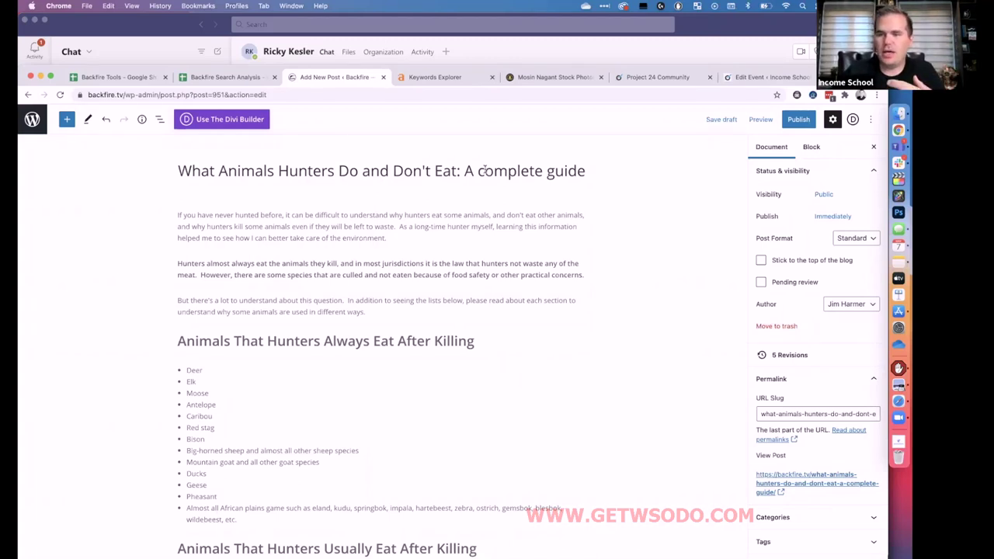
scroll(409, 343, down, 5)
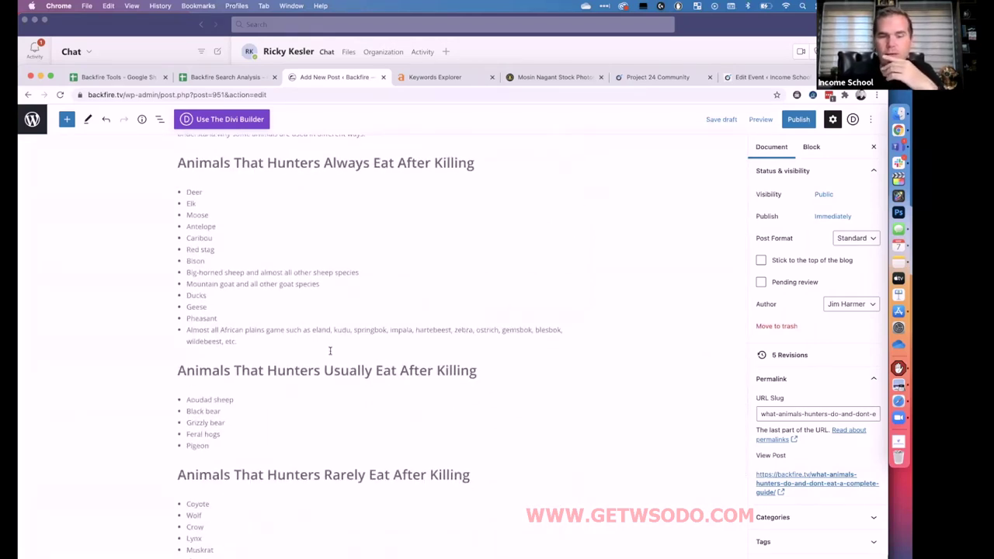
scroll(331, 352, down, 1)
scroll(330, 354, down, 1)
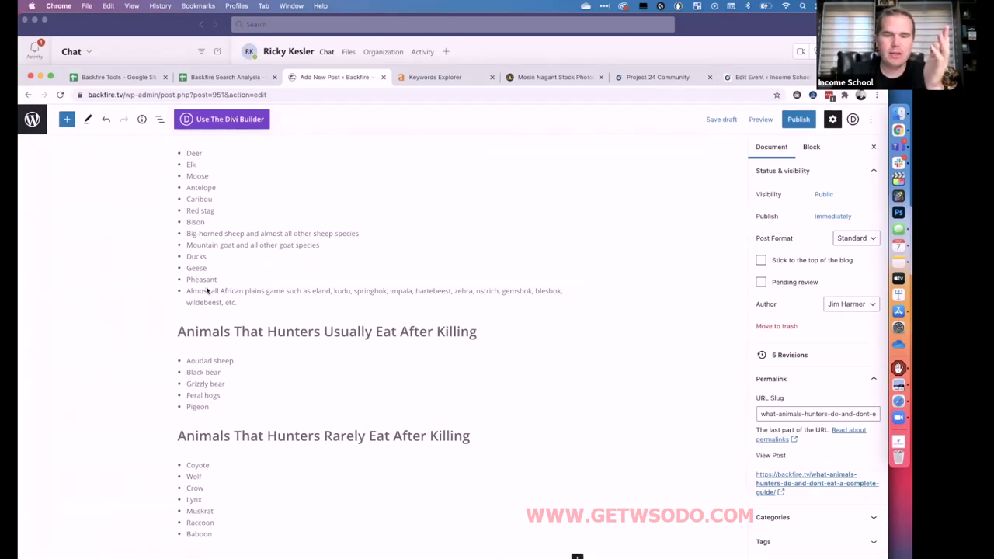
scroll(220, 407, down, 5)
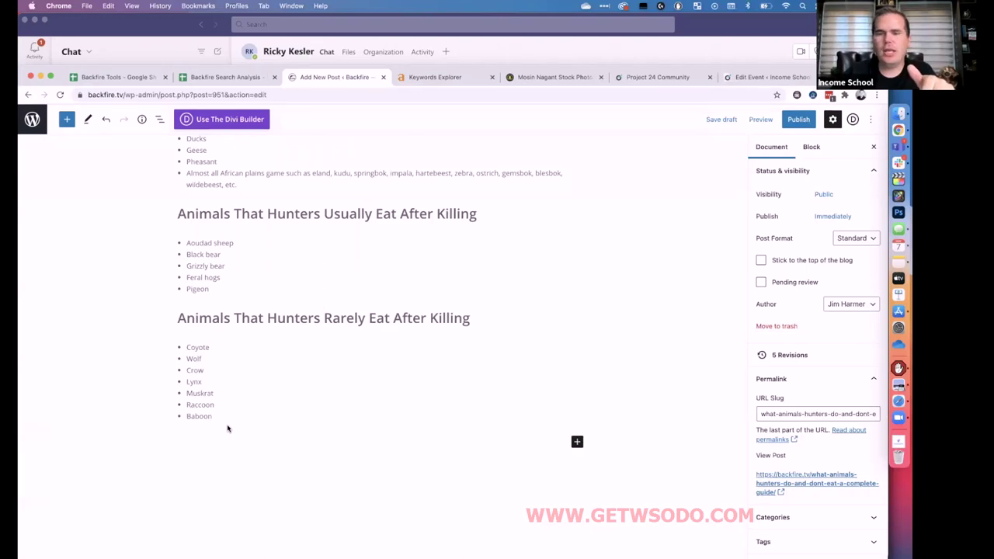
scroll(227, 429, up, 2)
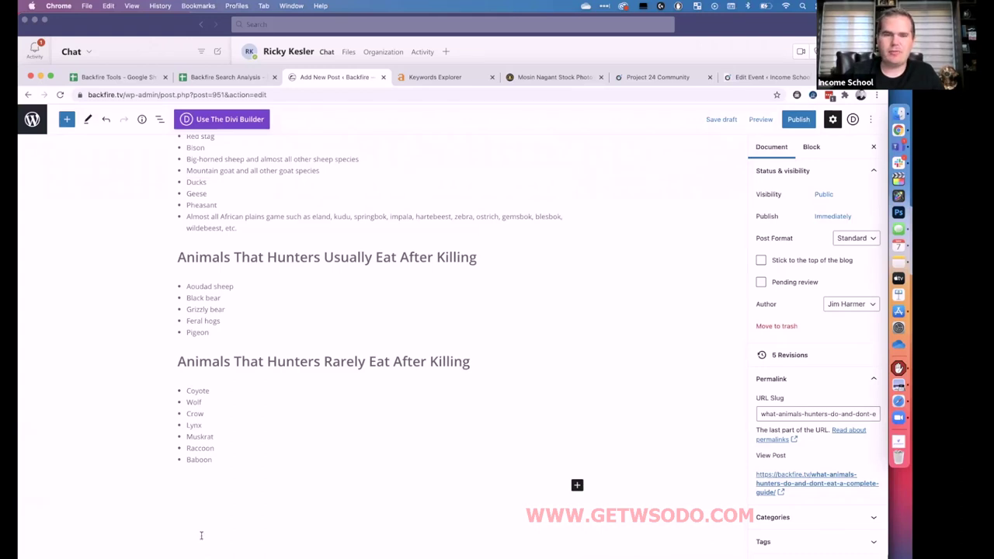
scroll(207, 515, up, 10)
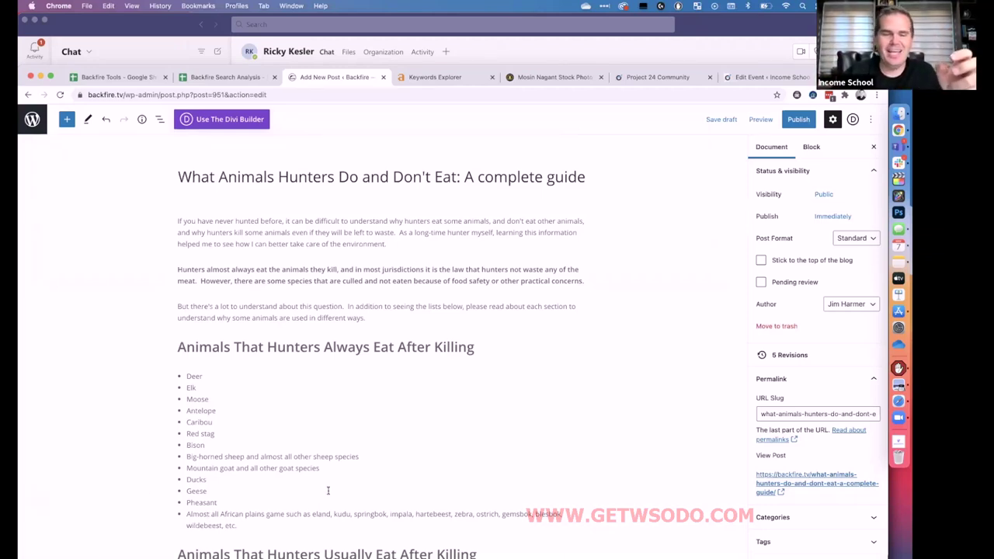
scroll(328, 490, down, 10)
scroll(328, 490, up, 2)
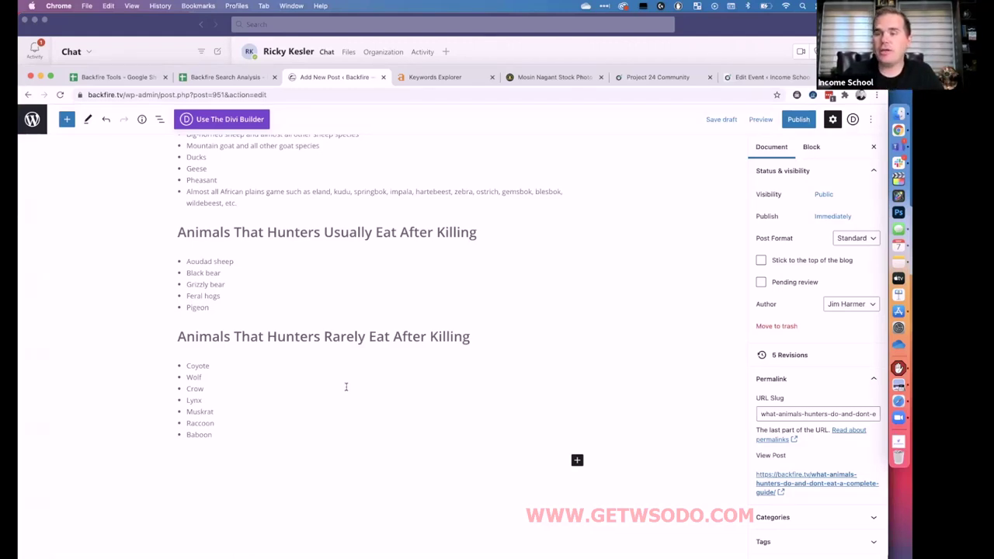
scroll(347, 387, up, 5)
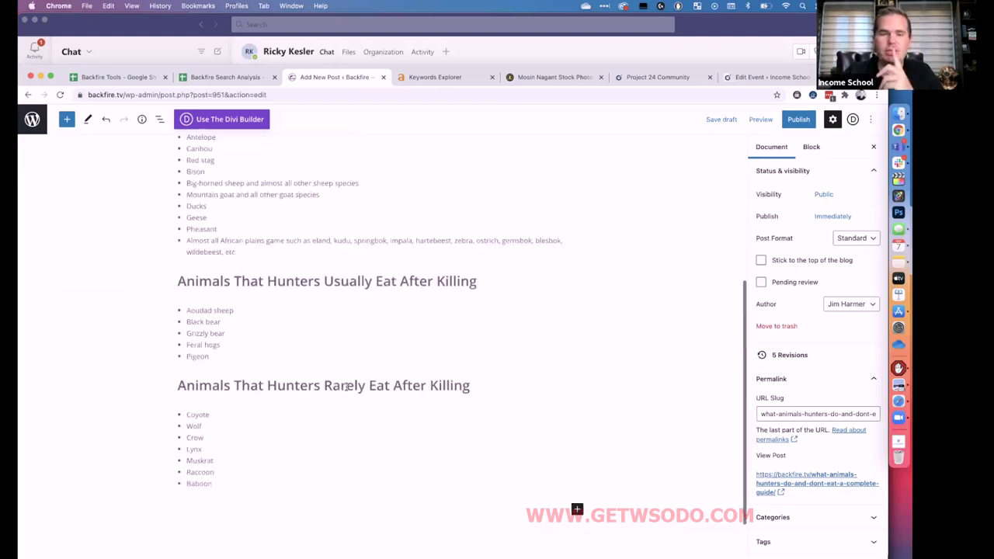
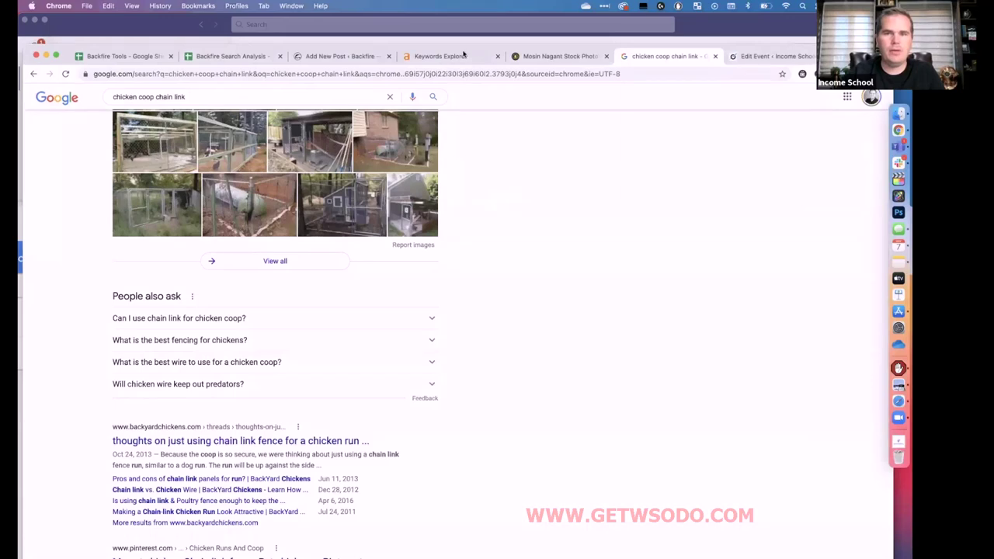
- Switch to Ahrefs Keywords Explorer, run the phrase match report for "dogs", and group the keywords by parent topics
click(449, 57)
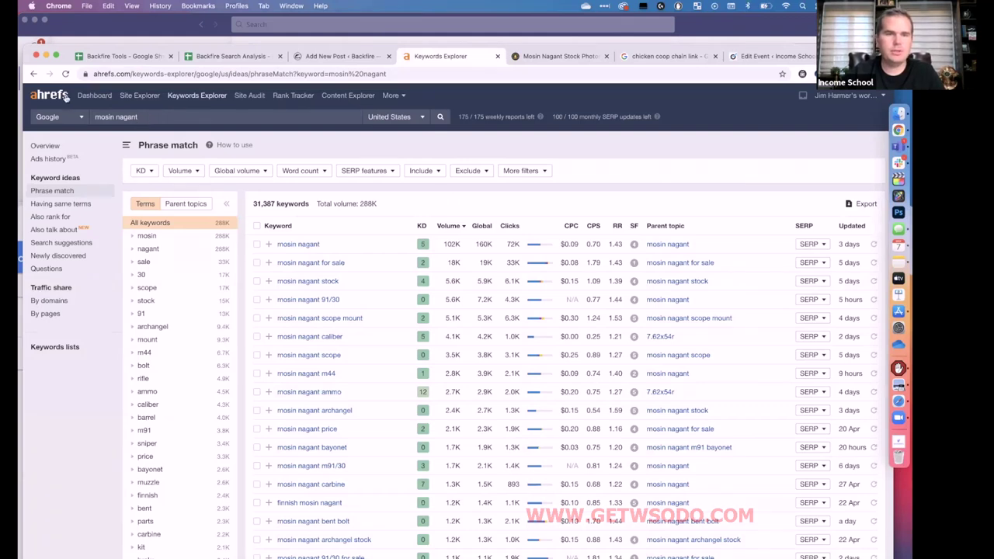
drag(128, 116, 72, 113)
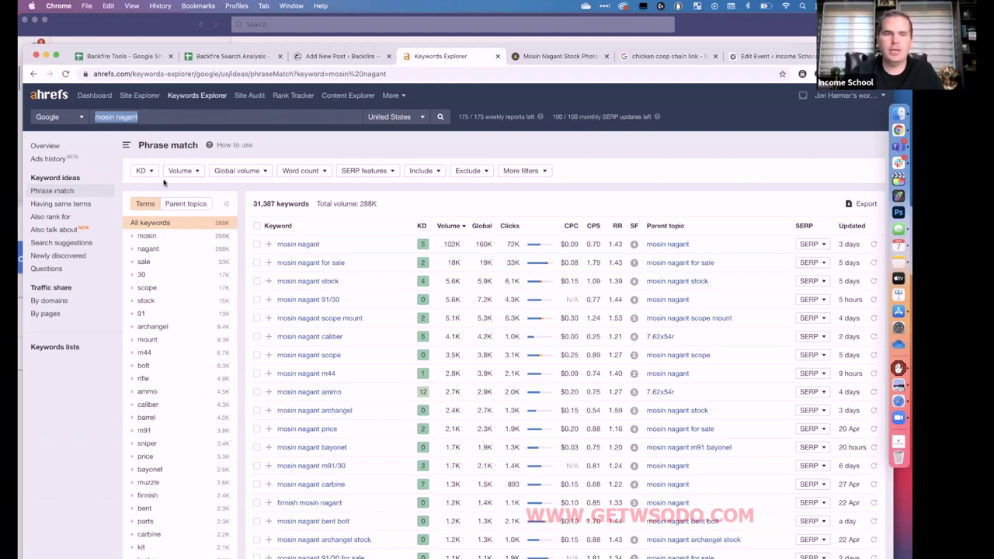
click(153, 115)
key(BackSpace)
key(BackSpace)
key(BackSpace)
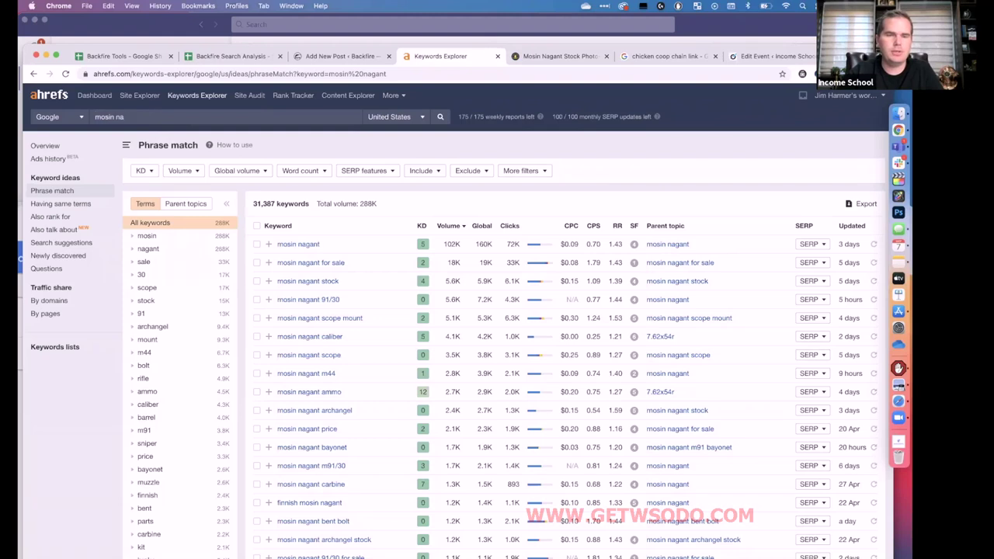
key(BackSpace)
key(BackSpace)
text(dog)
key(Return)
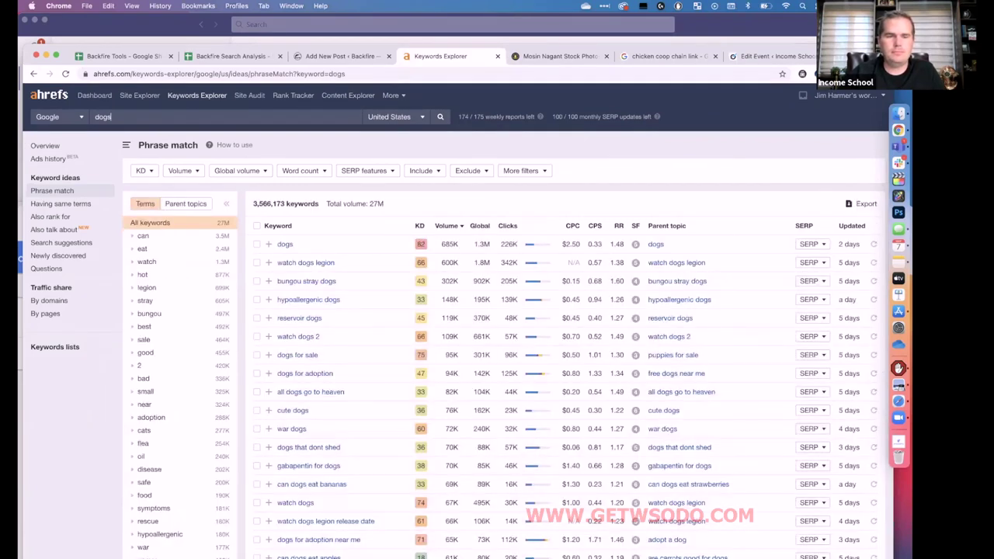
click(186, 204)
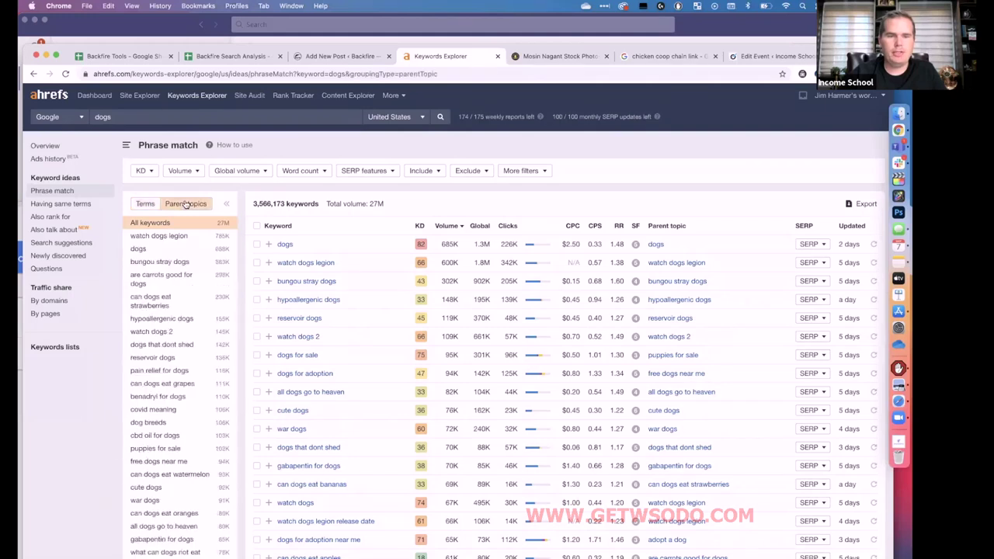
- Group the "dogs" keywords by terms and show only the keyword ideas phrased as questions
click(144, 203)
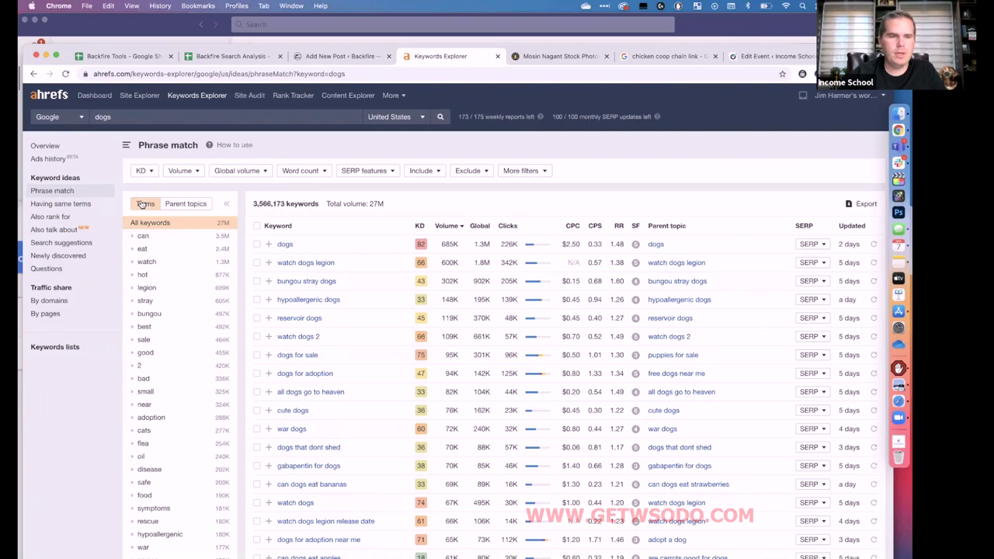
click(55, 271)
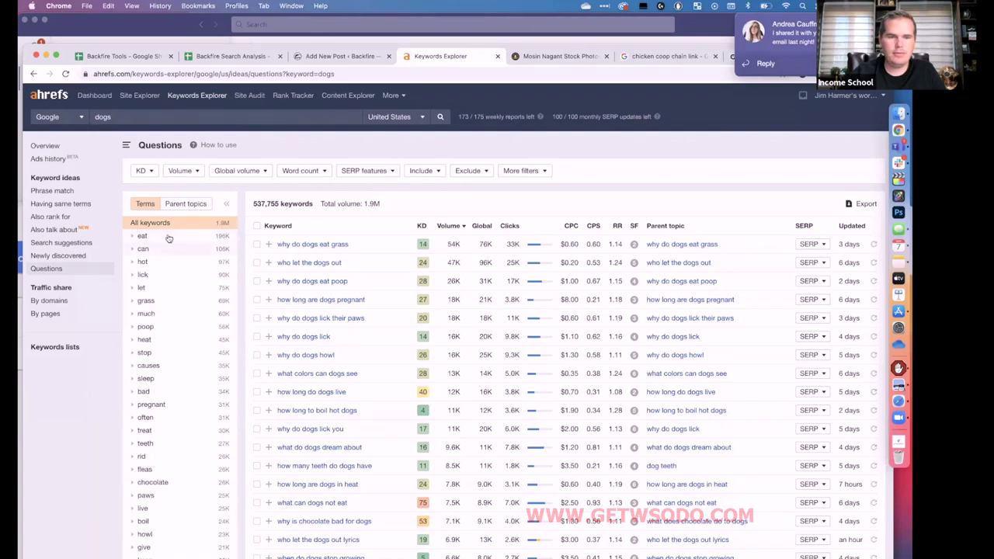
- Examine the related subterms under the question terms "lick", "poop" and "pregnant", collapsing "lick" and "poop" again
click(133, 275)
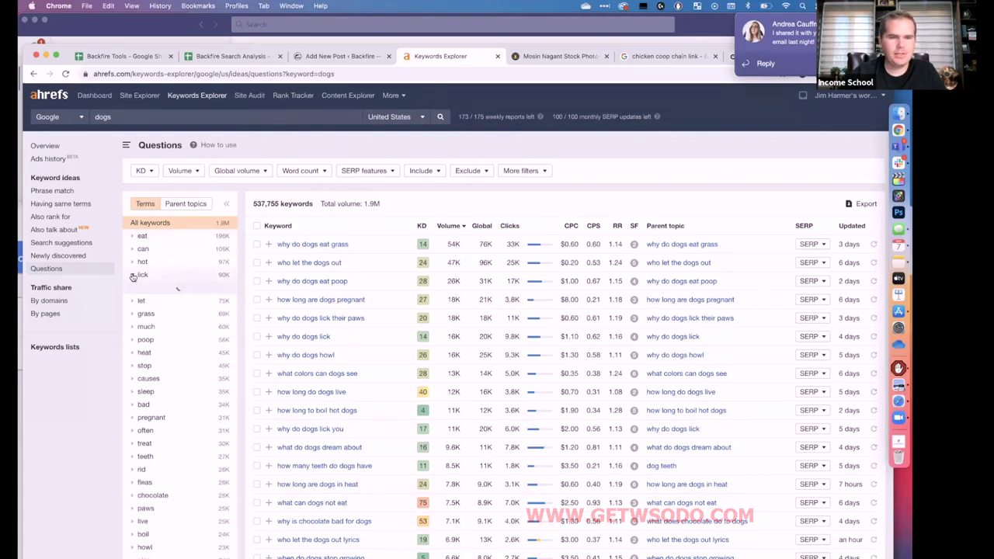
click(133, 276)
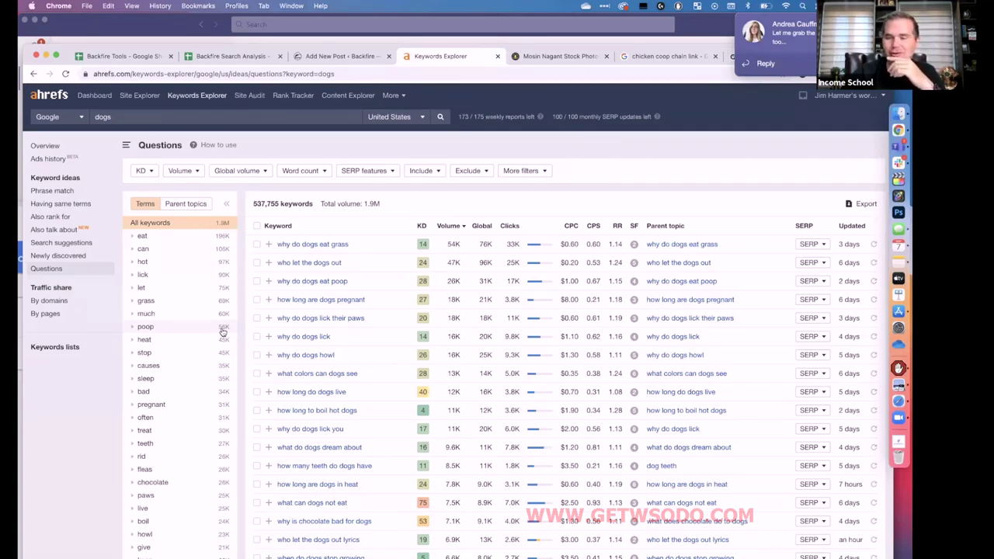
click(133, 328)
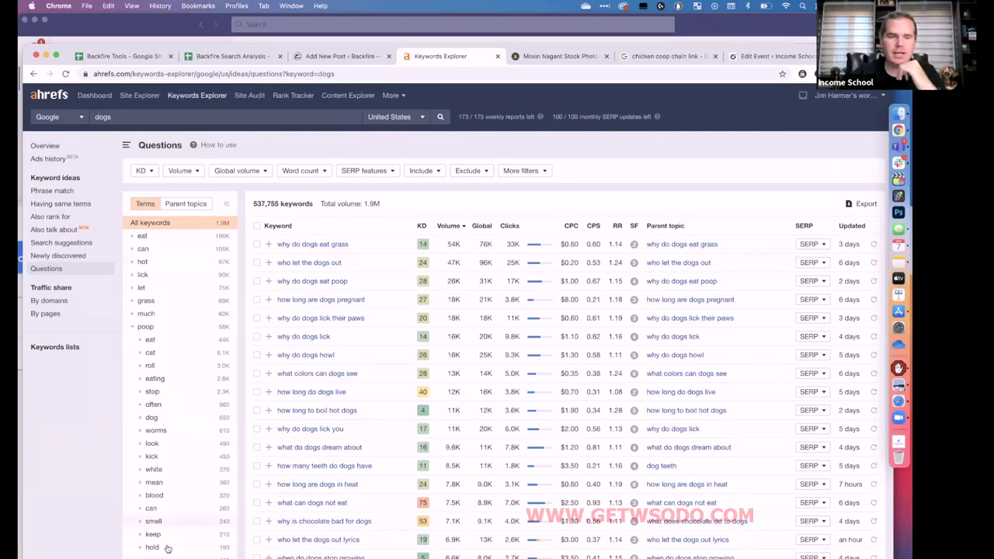
click(133, 327)
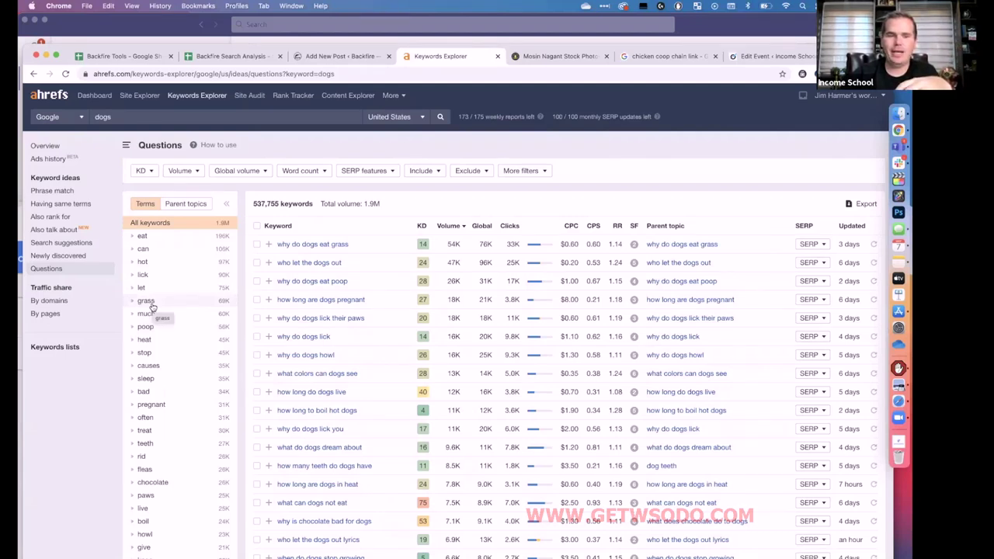
click(133, 405)
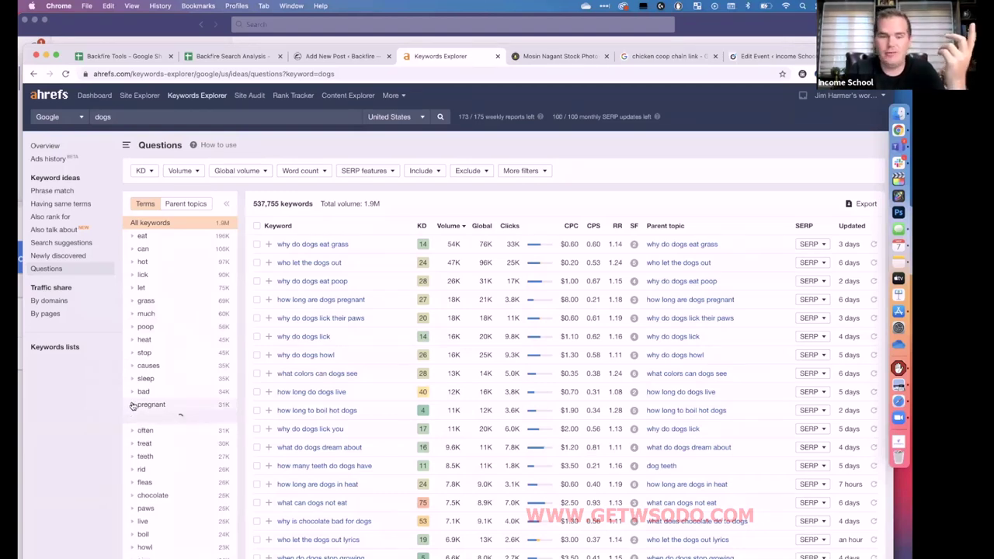